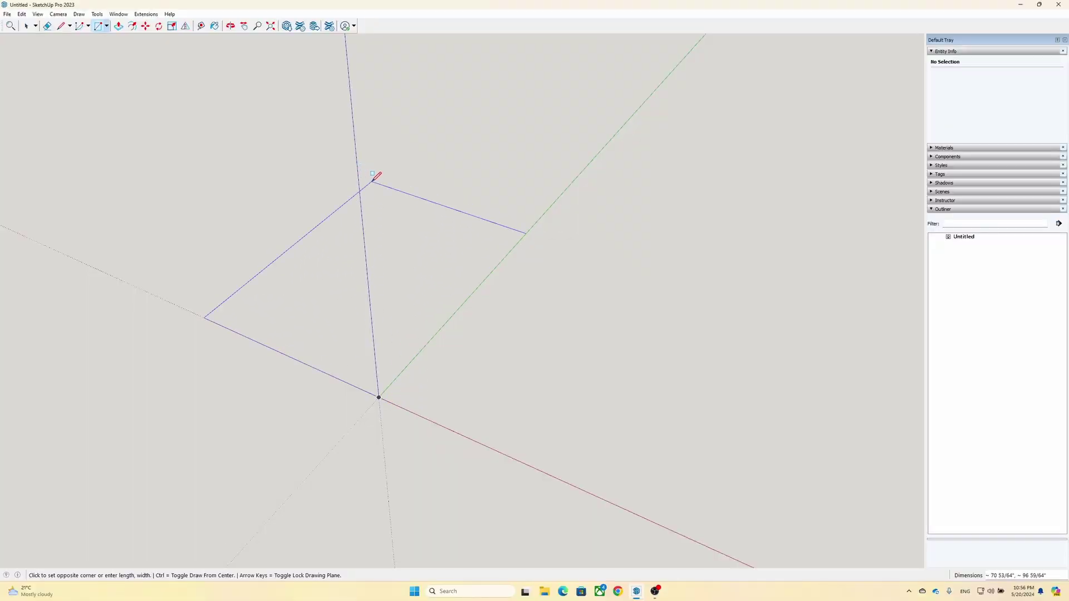
Step: Draw an upright 4 by 30 inch rectangle from the origin on the red-blue plane
{"action": "key", "text": "Right"}
{"action": "key", "text": "Up"}
{"action": "key", "text": "Right"}
{"action": "key", "text": "Up"}
{"action": "key", "text": "Left"}
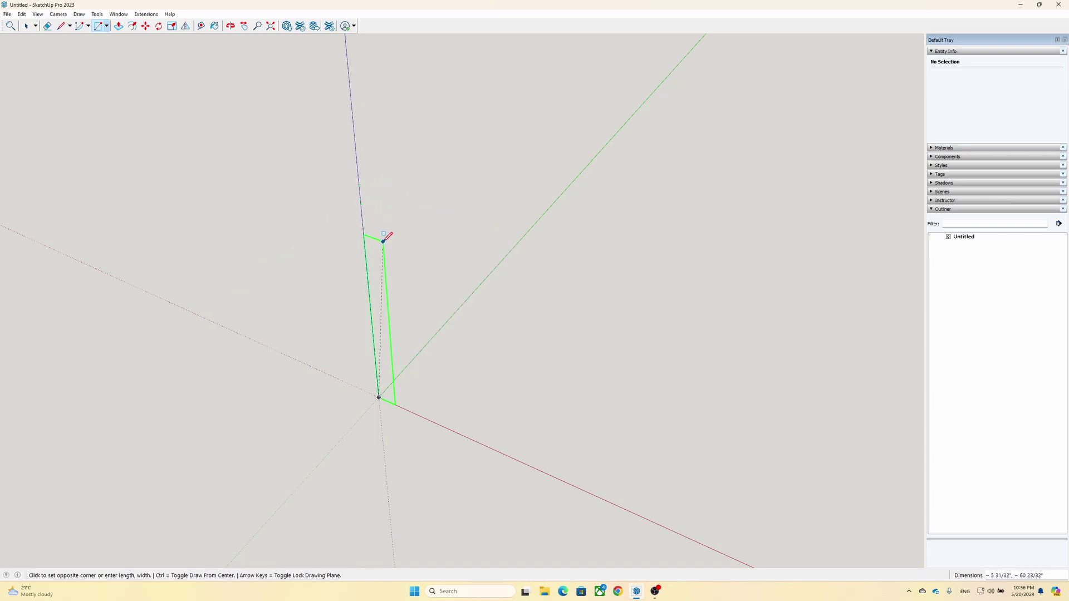
{"action": "left_click", "coordinate": [383, 241]}
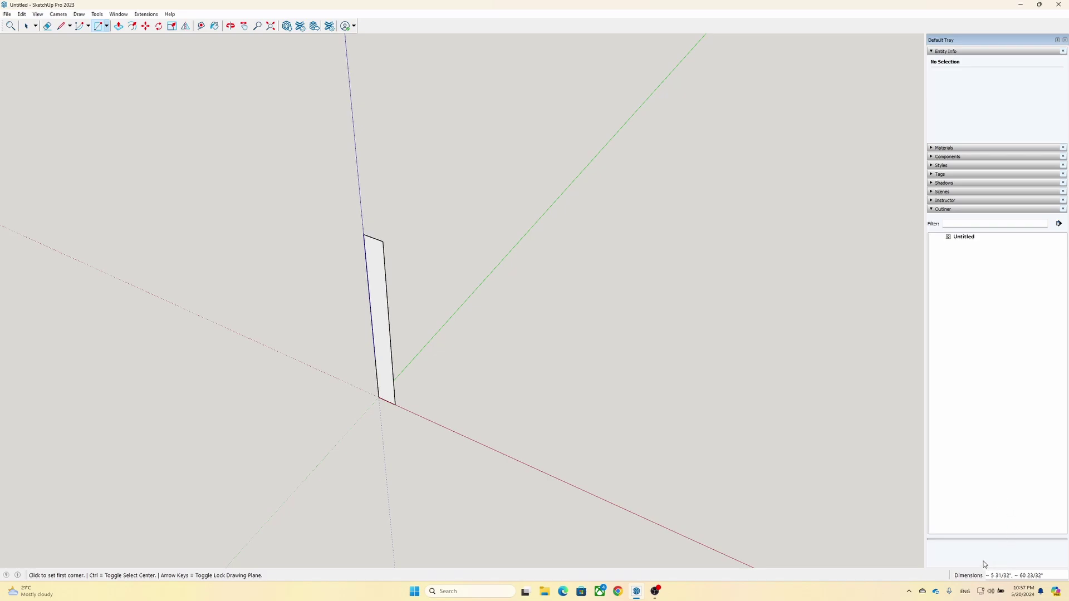
{"action": "type", "text": "4,30"}
{"action": "key", "text": "Return"}
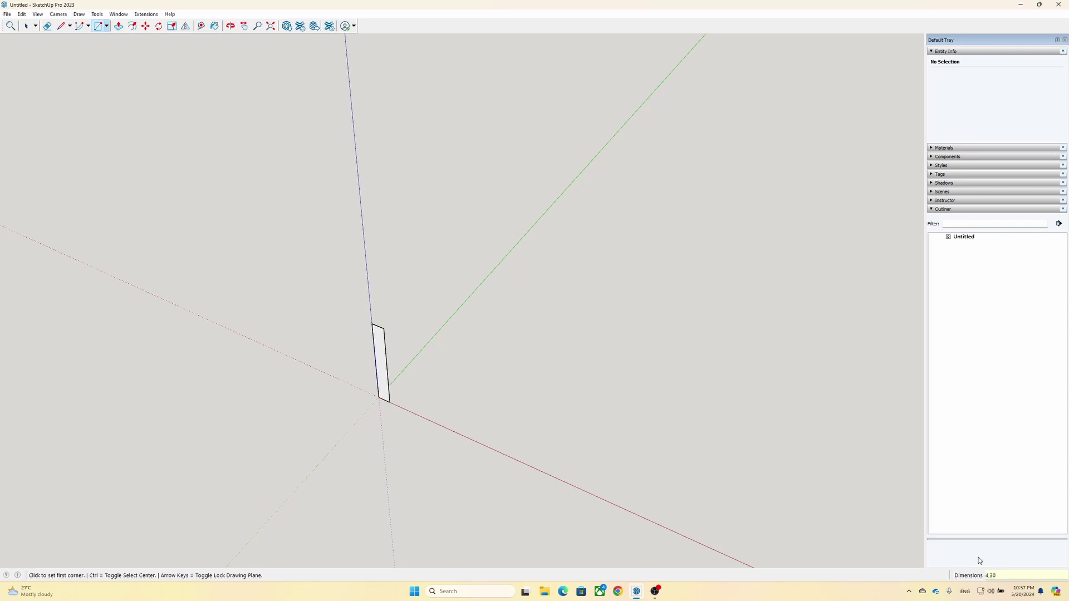
Step: Copy the rectangle's top edge down to its bottom edge and divide the distance into 30 equal spaces
{"action": "scroll", "coordinate": [374, 357], "scroll_direction": "up", "scroll_amount": 5}
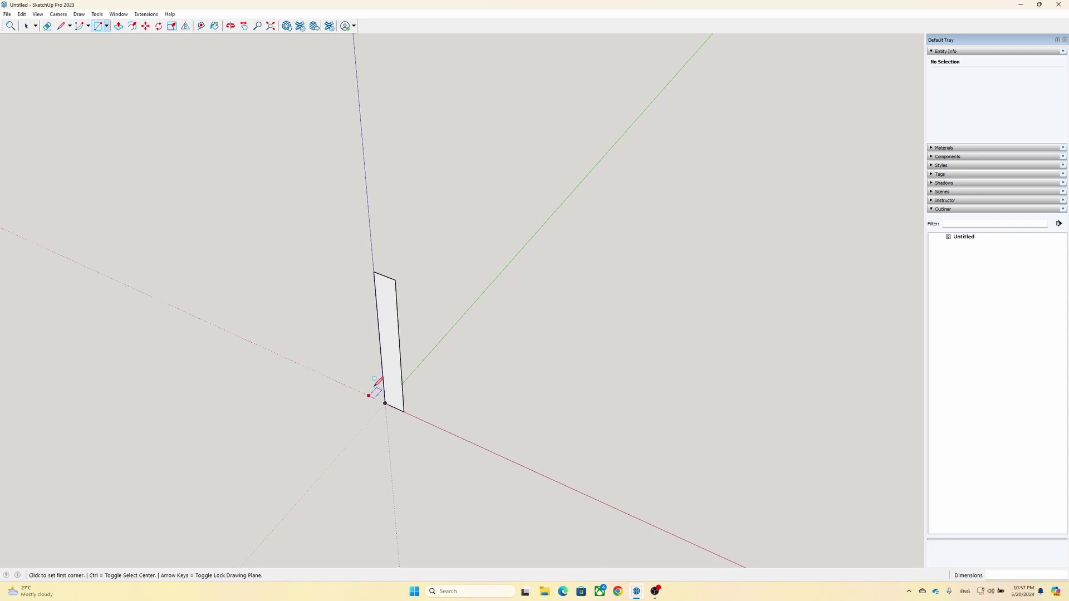
{"action": "middle_click_drag", "start_coordinate": [386, 390], "coordinate": [418, 356]}
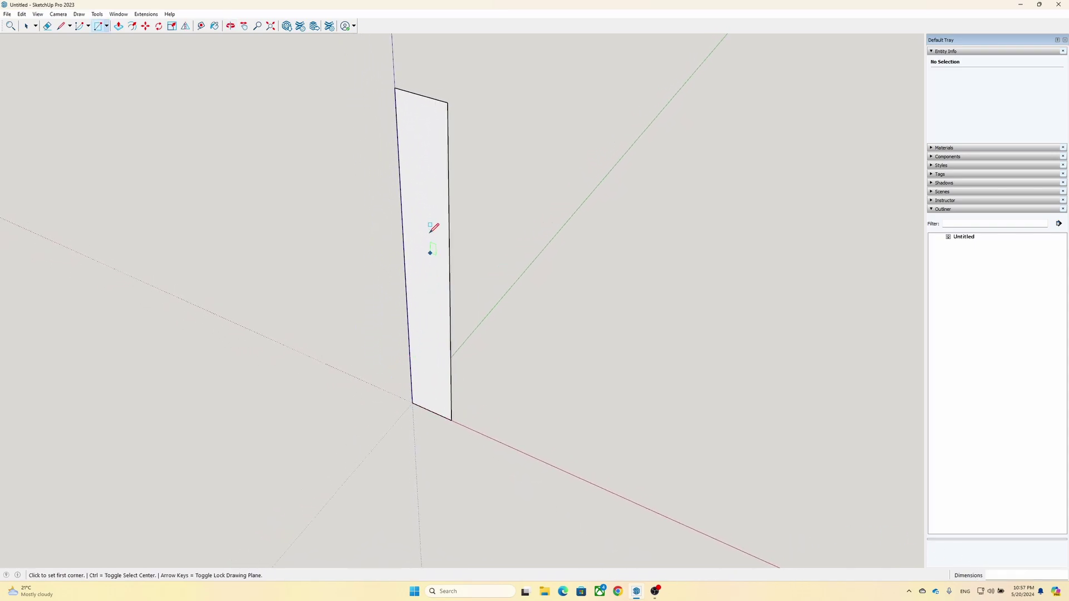
{"action": "middle_click_drag", "start_coordinate": [360, 231], "coordinate": [367, 279]}
{"action": "key", "text": "space"}
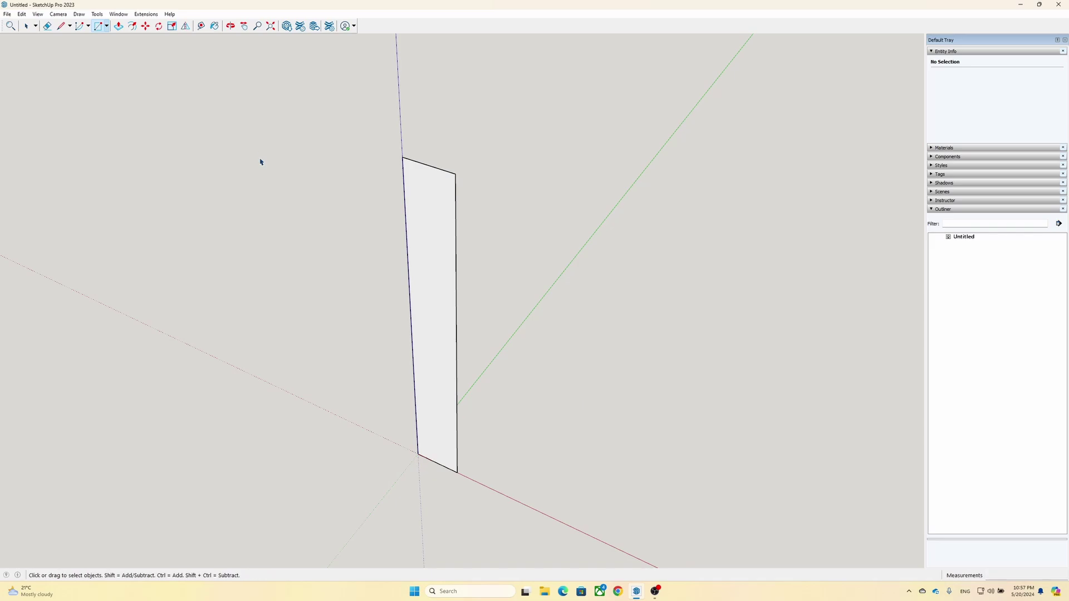
{"action": "left_click", "coordinate": [429, 168]}
{"action": "scroll", "coordinate": [430, 169], "scroll_direction": "up", "scroll_amount": 2}
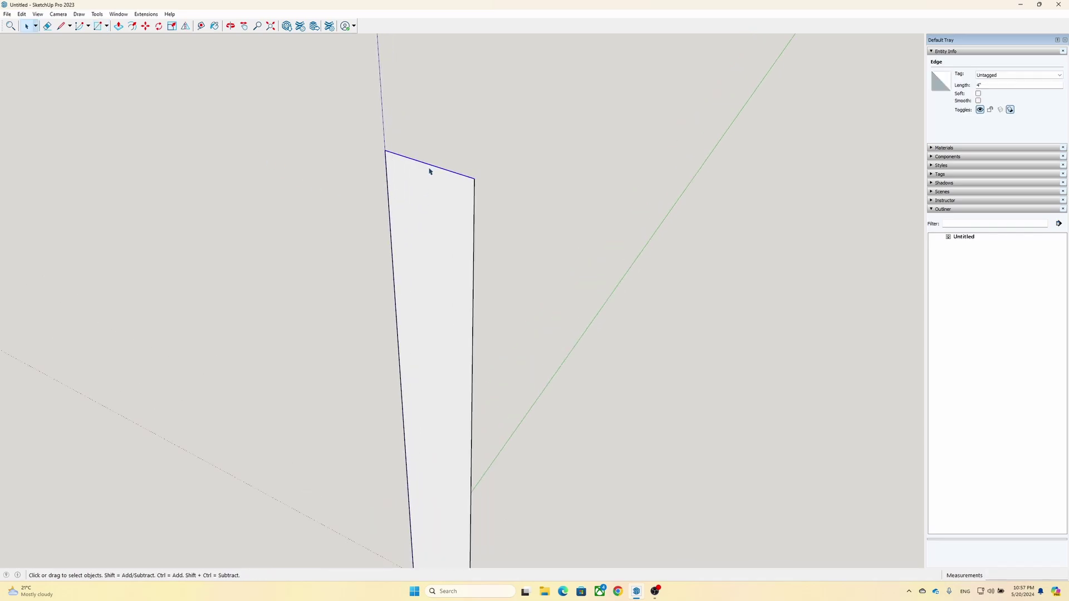
{"action": "scroll", "coordinate": [420, 172], "scroll_direction": "down", "scroll_amount": 2}
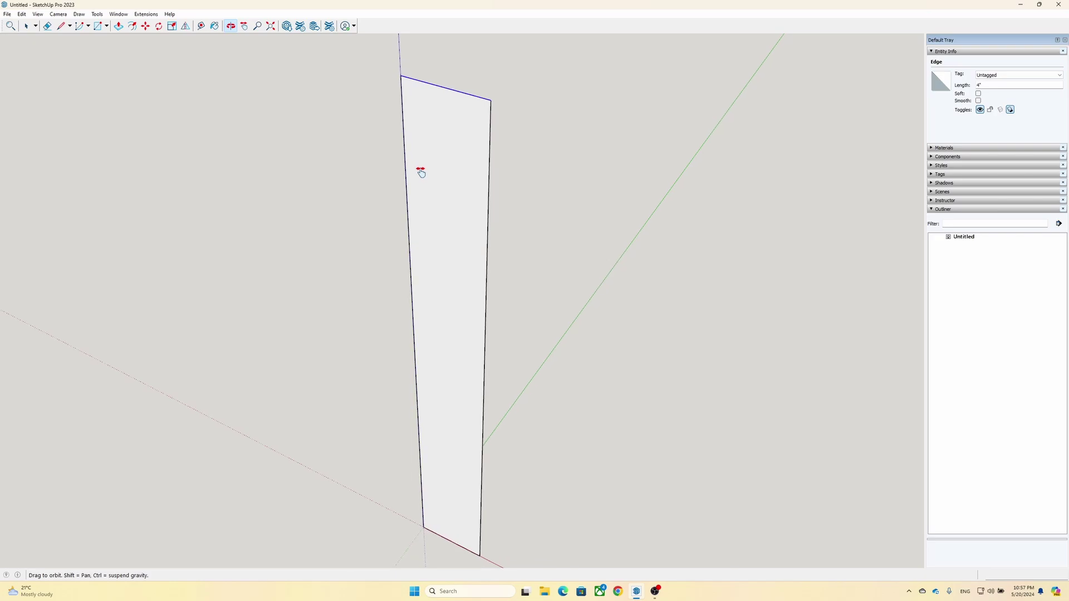
{"action": "key", "text": "m"}
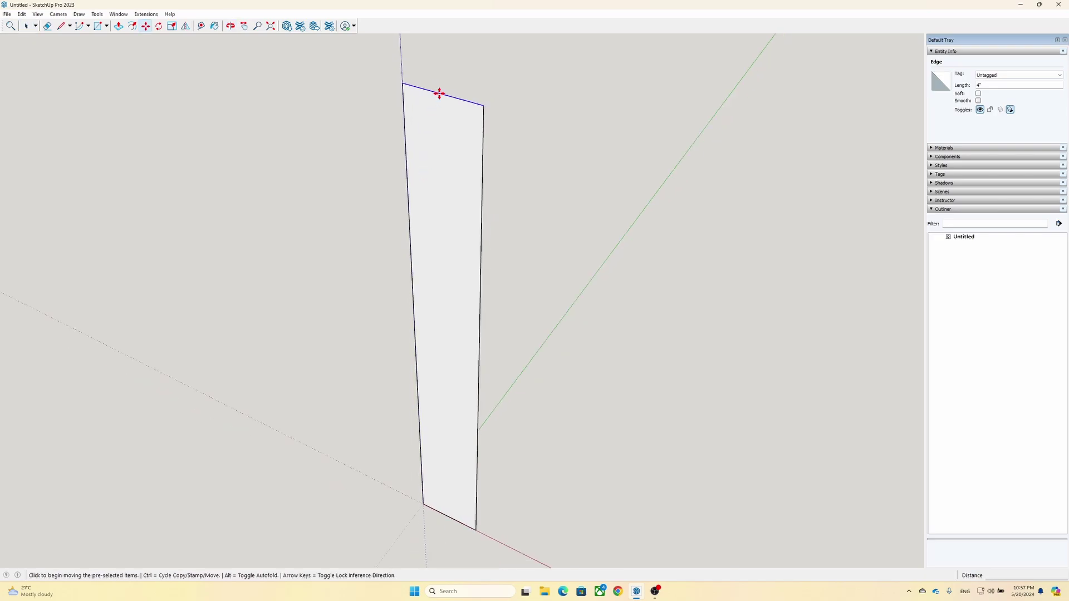
{"action": "left_click", "coordinate": [439, 93]}
{"action": "key", "text": "ctrl"}
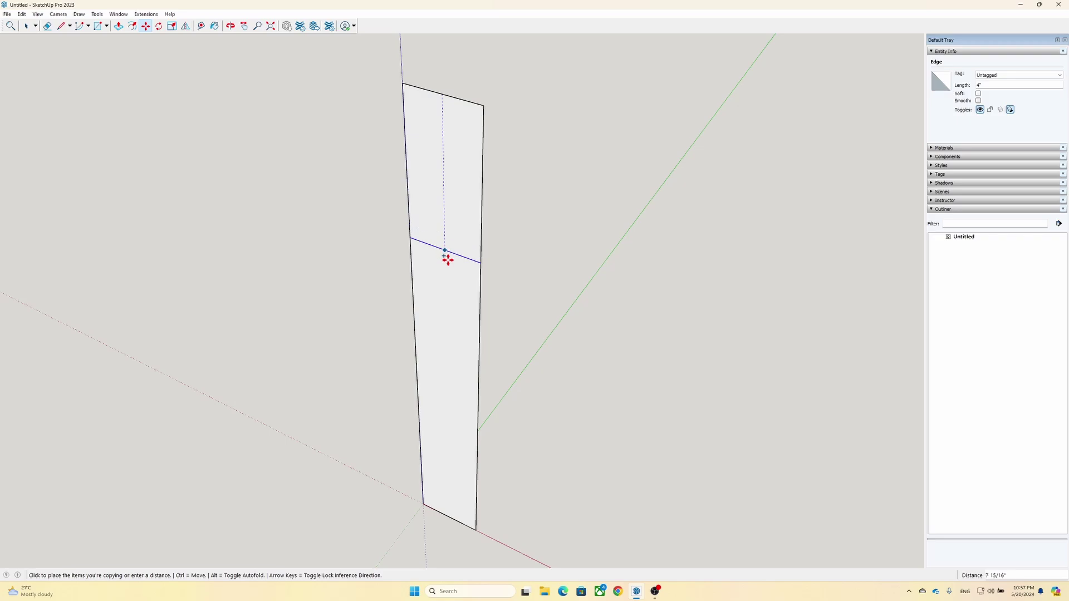
{"action": "left_click", "coordinate": [448, 517]}
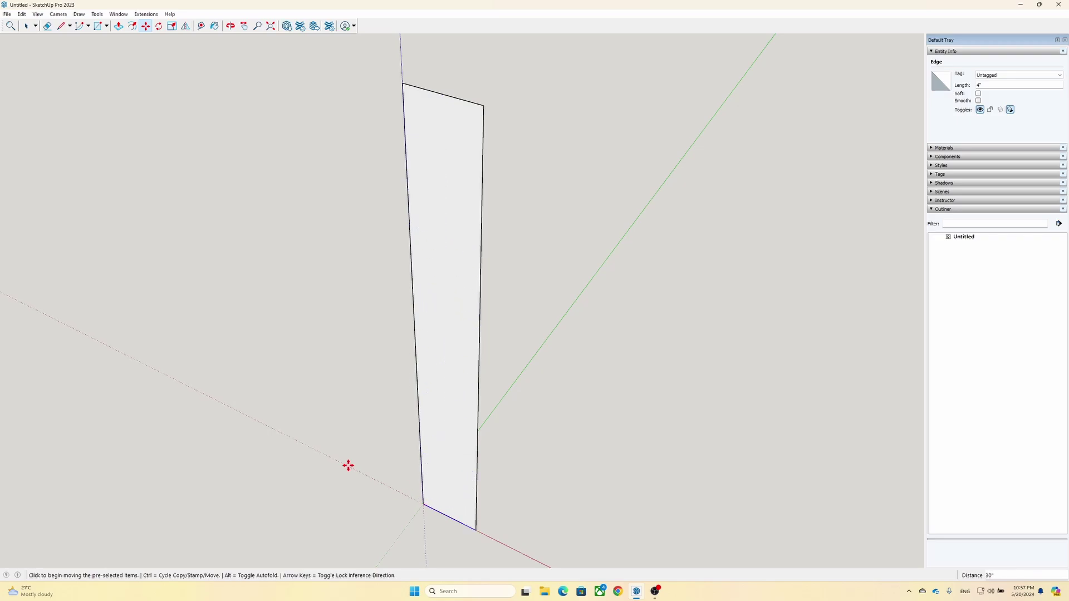
{"action": "key", "text": "Return"}
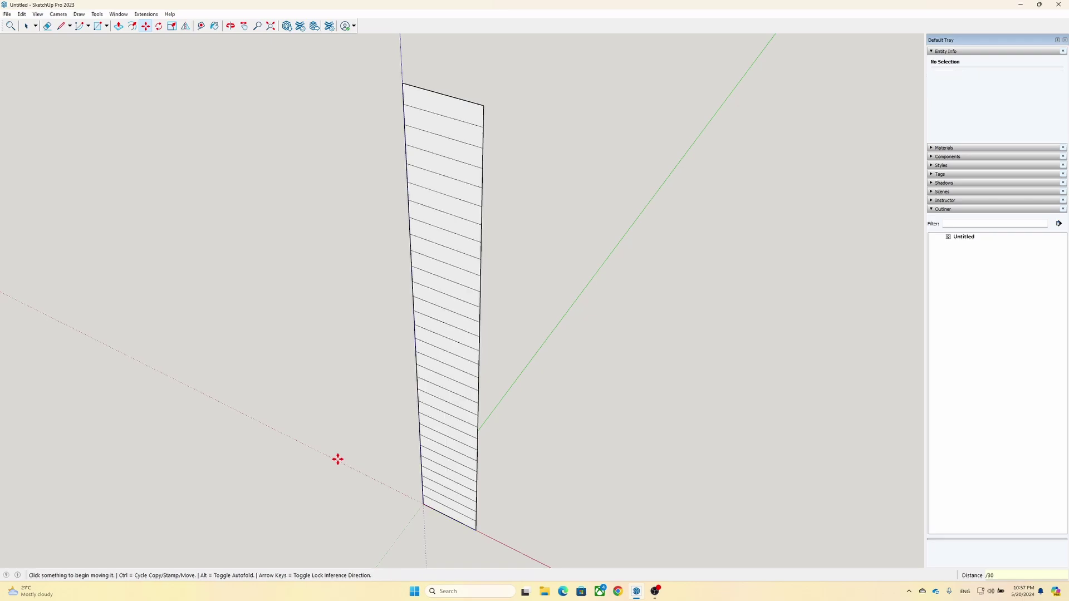
Step: Switch to Calculator and compute 0.75 + 0.75 and 60 ÷ 1.5, and close it
{"action": "scroll", "coordinate": [409, 363], "scroll_direction": "down", "scroll_amount": 2}
{"action": "mouse_move", "coordinate": [409, 363]}
{"action": "middle_mouse_down"}
{"action": "mouse_move", "coordinate": [446, 377]}
{"action": "mouse_move", "coordinate": [229, 276]}
{"action": "mouse_move", "coordinate": [282, 316]}
{"action": "mouse_move", "coordinate": [368, 327]}
{"action": "mouse_move", "coordinate": [356, 296]}
{"action": "mouse_move", "coordinate": [366, 301]}
{"action": "mouse_move", "coordinate": [363, 325]}
{"action": "mouse_move", "coordinate": [351, 308]}
{"action": "mouse_move", "coordinate": [238, 311]}
{"action": "middle_mouse_up"}
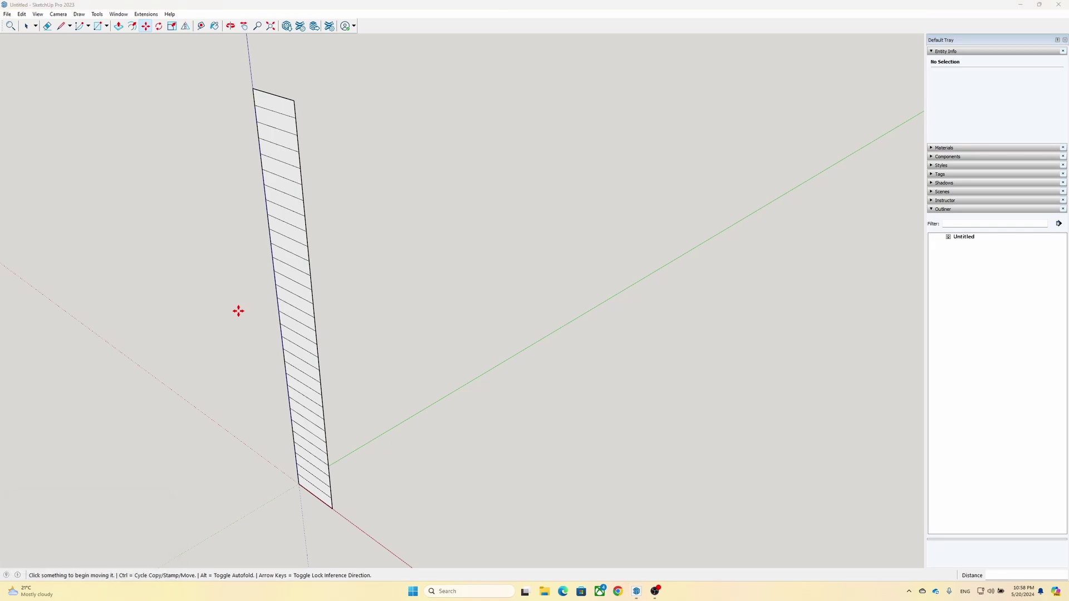
{"action": "key", "text": "XF86Calculator"}
{"action": "left_click_drag", "start_coordinate": [568, 157], "coordinate": [530, 147]}
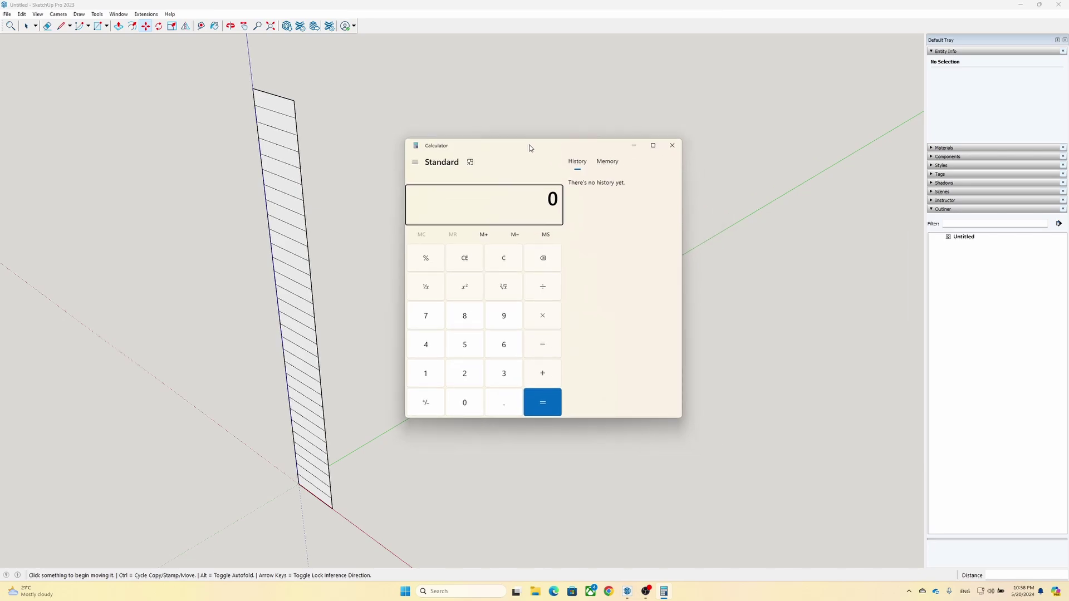
{"action": "type", "text": ".75+"}
{"action": "type", "text": ".75"}
{"action": "key", "text": "Return"}
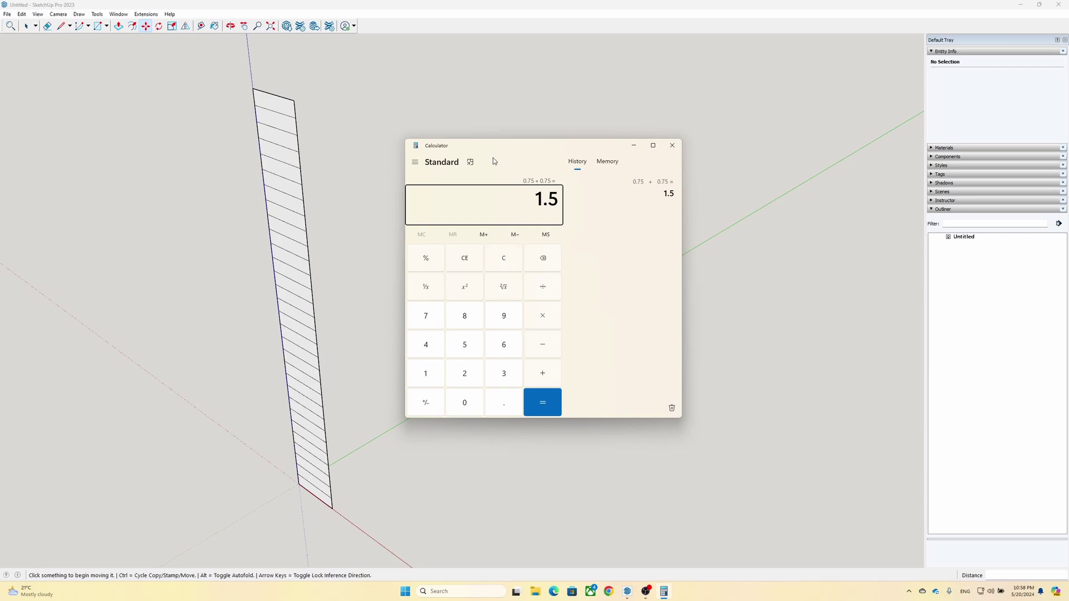
{"action": "type", "text": "60/"}
{"action": "type", "text": "1.5"}
{"action": "key", "text": "Return"}
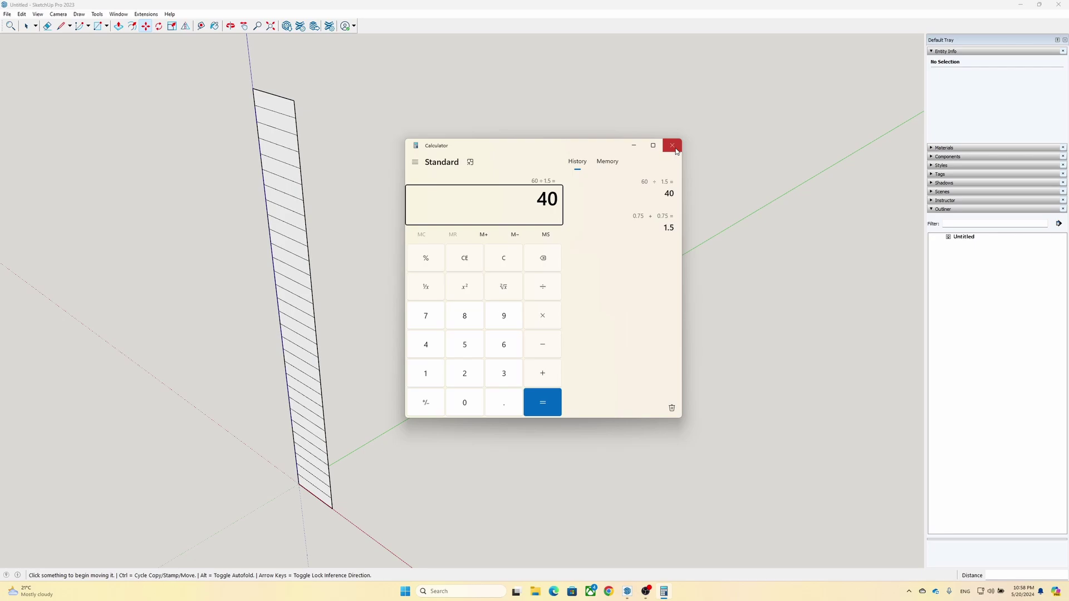
{"action": "left_click", "coordinate": [673, 145]}
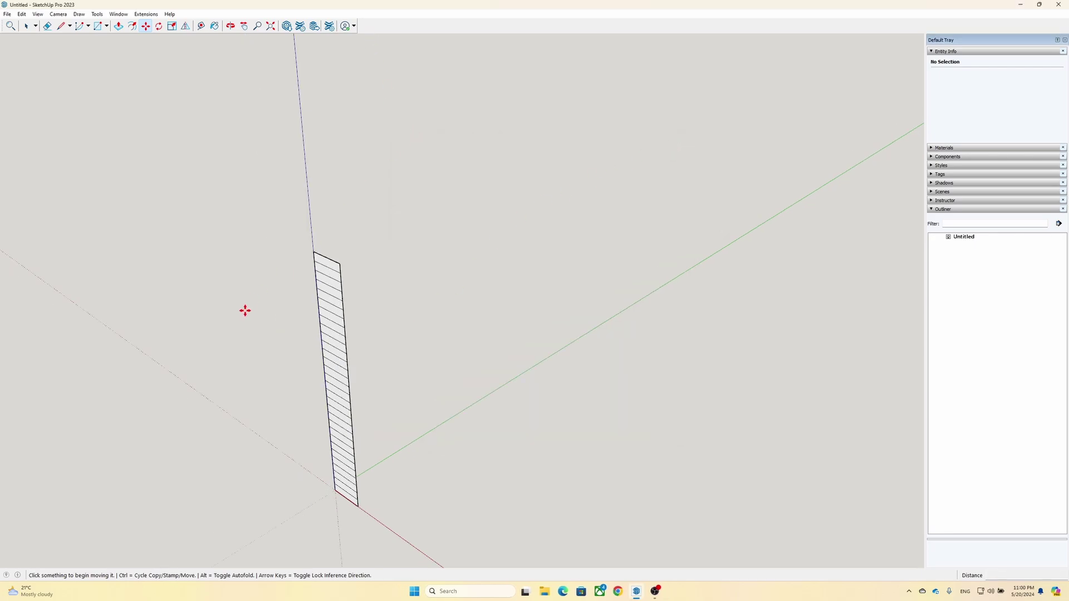
Step: Copy the entire divided strip 60 inches along the green axis and array it with 39 equal divisions
{"action": "middle_click_drag", "start_coordinate": [310, 372], "coordinate": [357, 246]}
{"action": "mouse_move", "coordinate": [357, 246]}
{"action": "left_mouse_down"}
{"action": "mouse_move", "coordinate": [353, 306]}
{"action": "mouse_move", "coordinate": [309, 311]}
{"action": "left_mouse_up"}
{"action": "key", "text": "m"}
{"action": "key", "text": "space"}
{"action": "triple_click", "coordinate": [331, 289]}
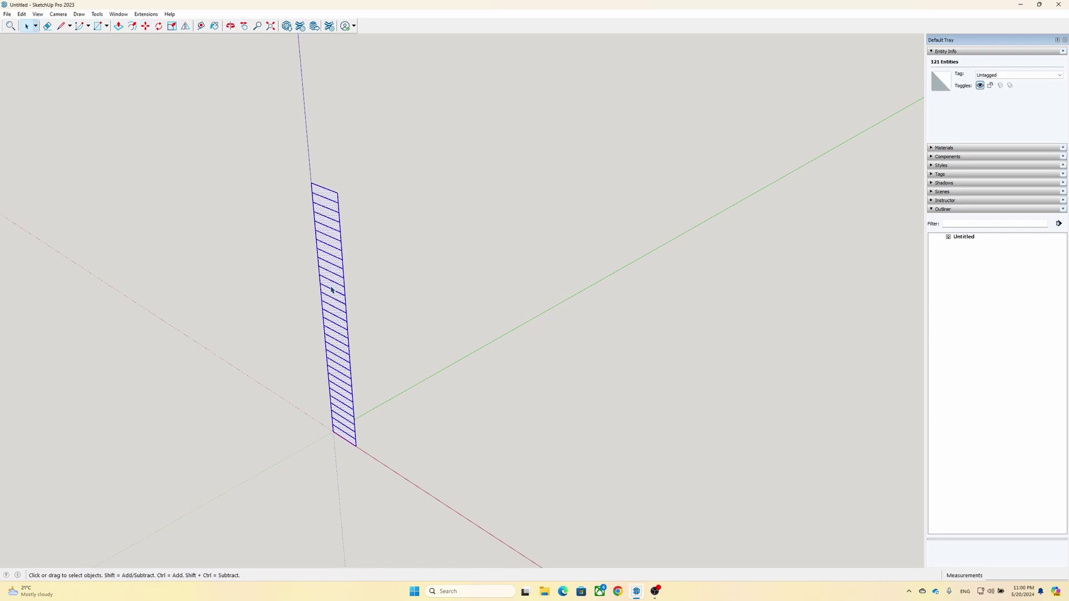
{"action": "key", "text": "m"}
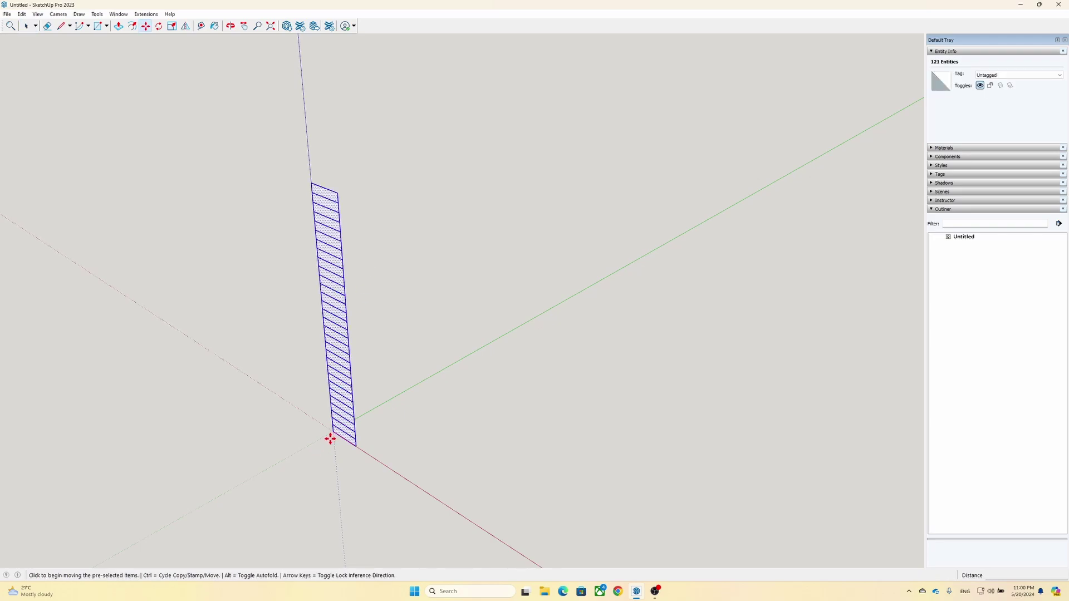
{"action": "left_click", "coordinate": [334, 432]}
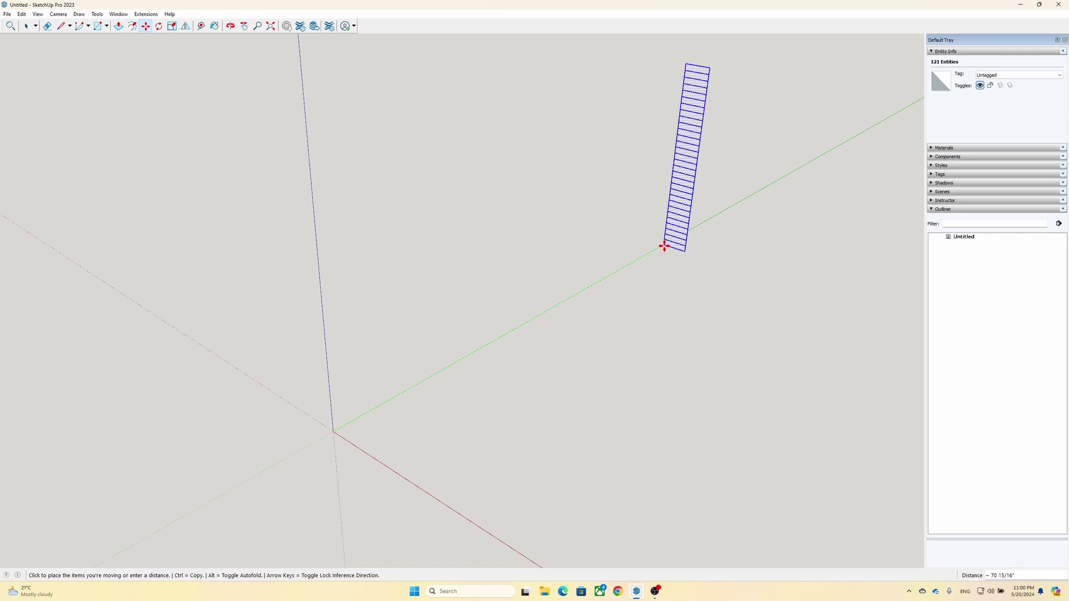
{"action": "key", "text": "ctrl"}
{"action": "left_click", "coordinate": [666, 244]}
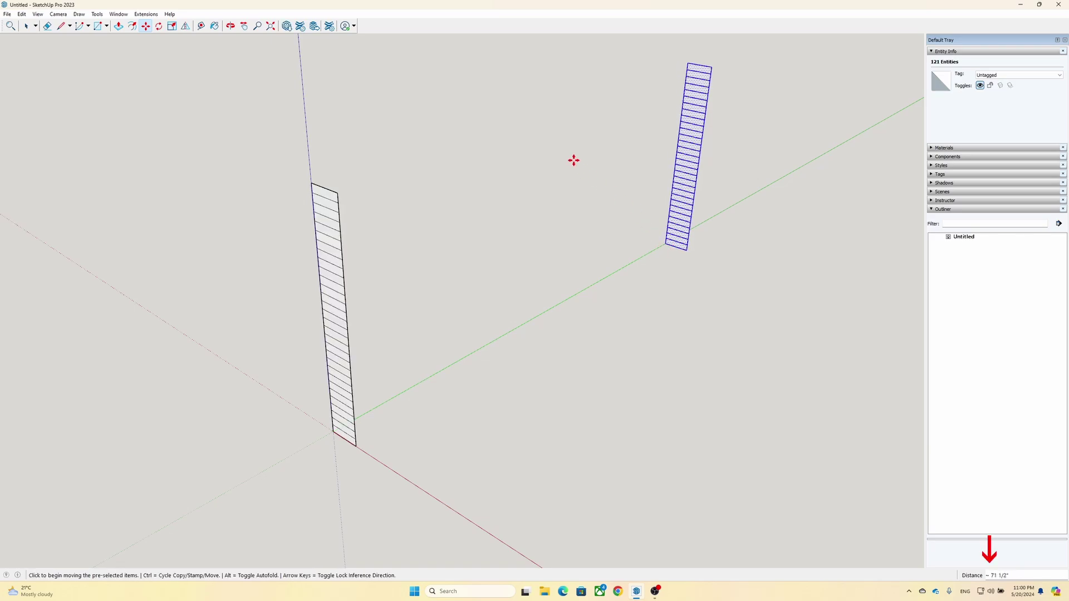
{"action": "type", "text": "60"}
{"action": "key", "text": "Return"}
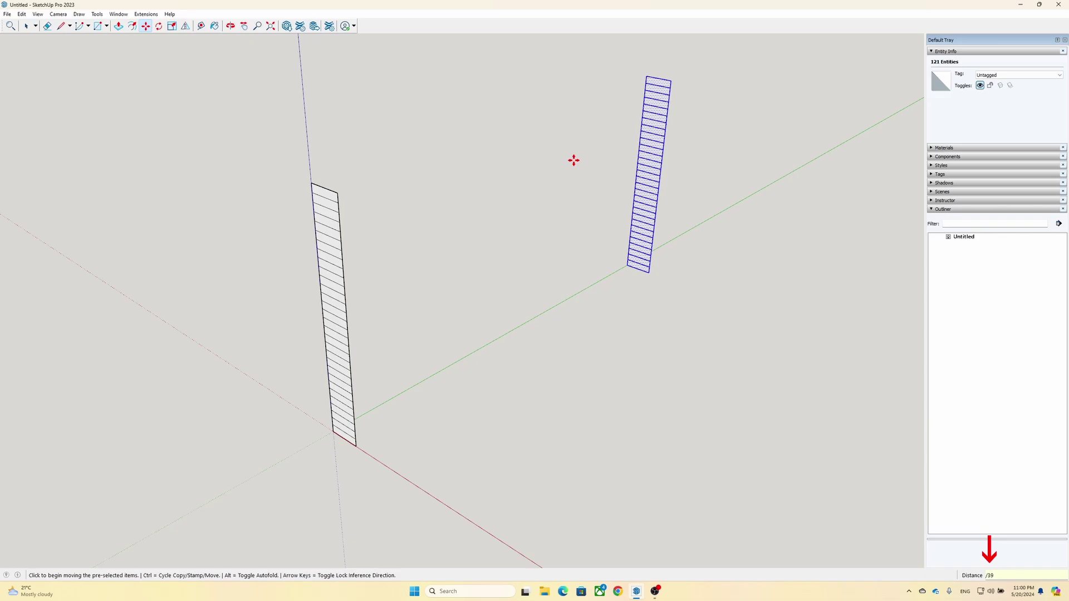
{"action": "type", "text": "/39"}
{"action": "key", "text": "Return"}
Step: Select all the arrayed strips and make them one group
{"action": "key", "text": "space"}
{"action": "middle_click_drag", "start_coordinate": [459, 67], "coordinate": [705, 84]}
{"action": "left_click_drag", "start_coordinate": [706, 83], "coordinate": [313, 471]}
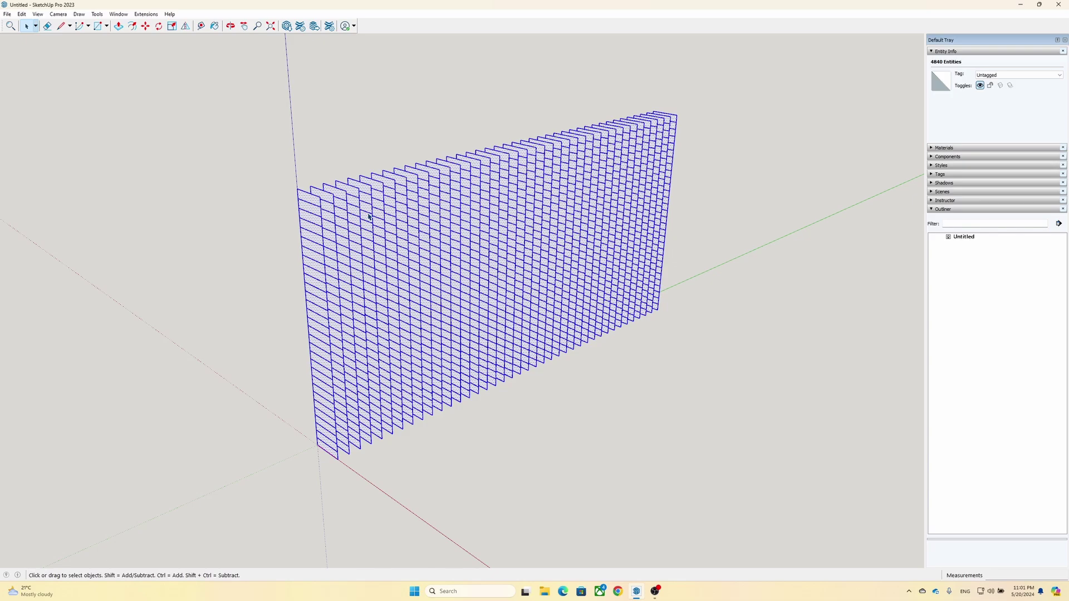
{"action": "right_click", "coordinate": [369, 215]}
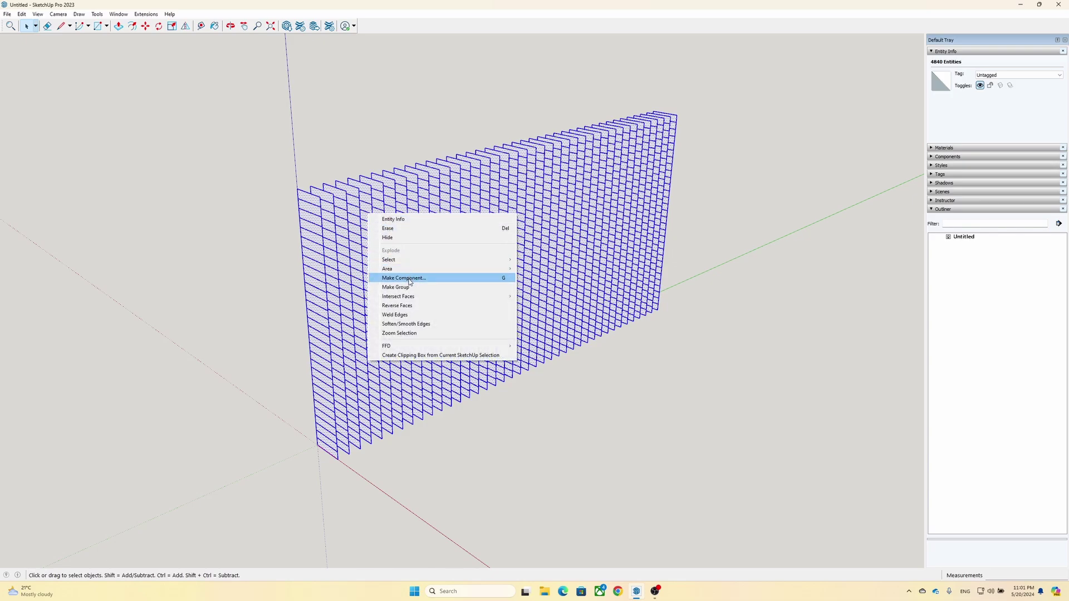
{"action": "left_click", "coordinate": [414, 289]}
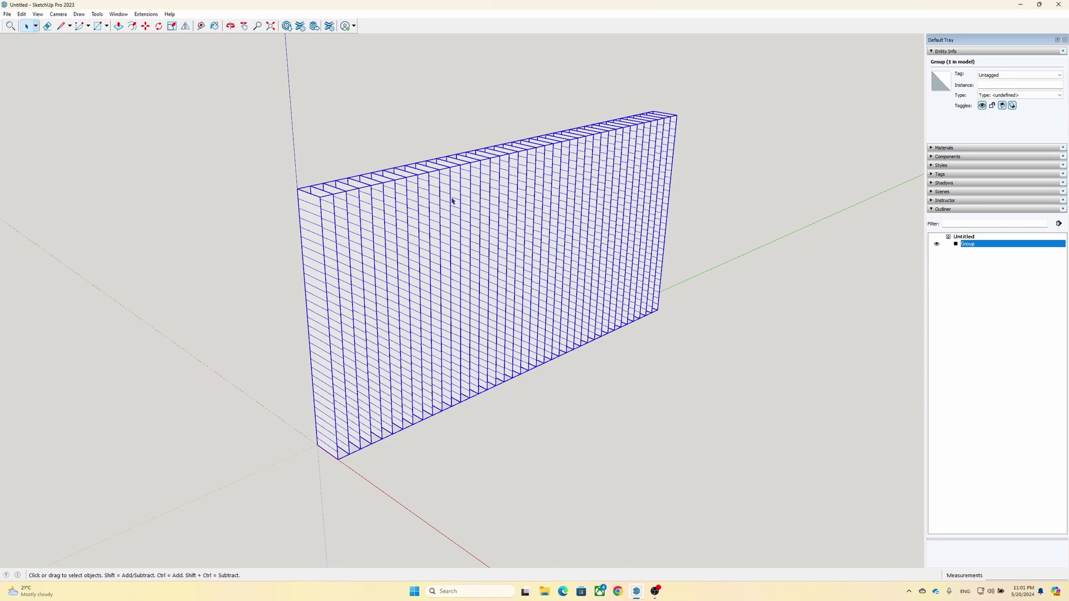
Step: Search the Extension Warehouse for sketchyffd classic and close the warehouse
{"action": "left_click", "coordinate": [146, 14]}
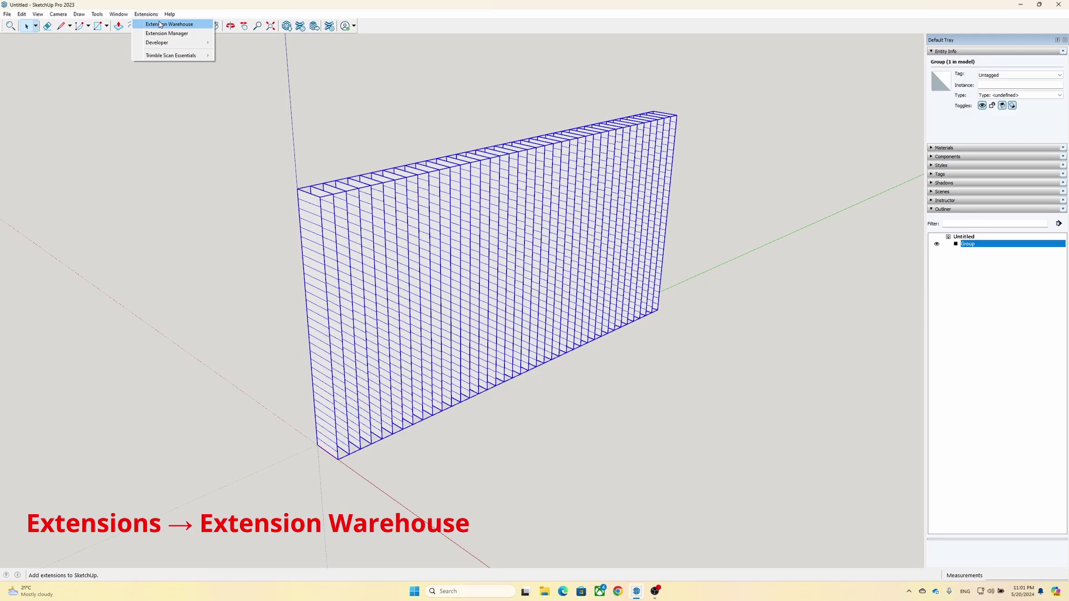
{"action": "left_click", "coordinate": [160, 27]}
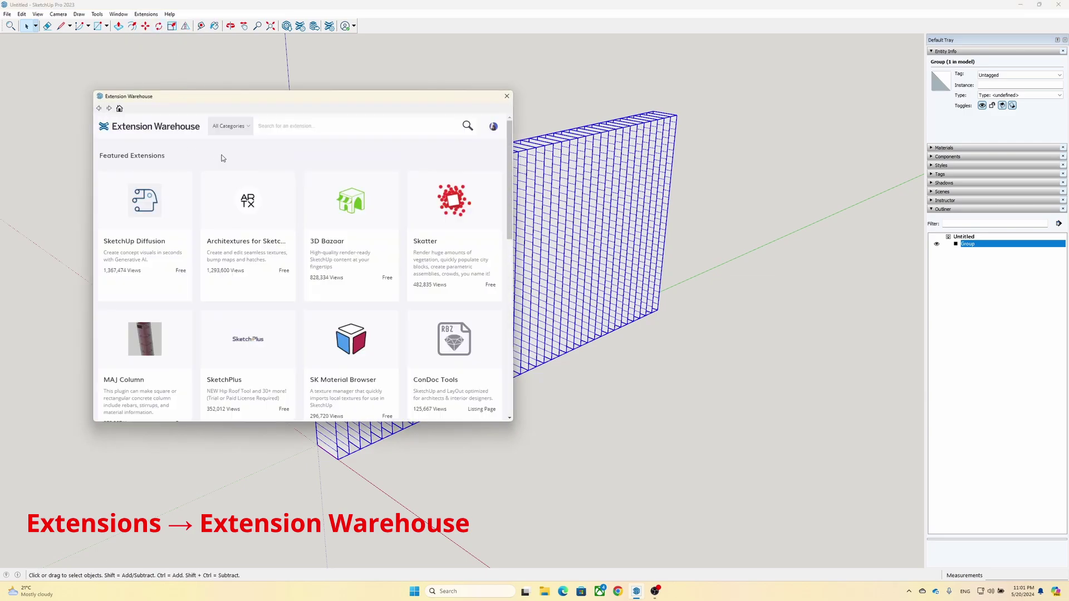
{"action": "left_click", "coordinate": [271, 129]}
{"action": "type", "text": "sketchy"}
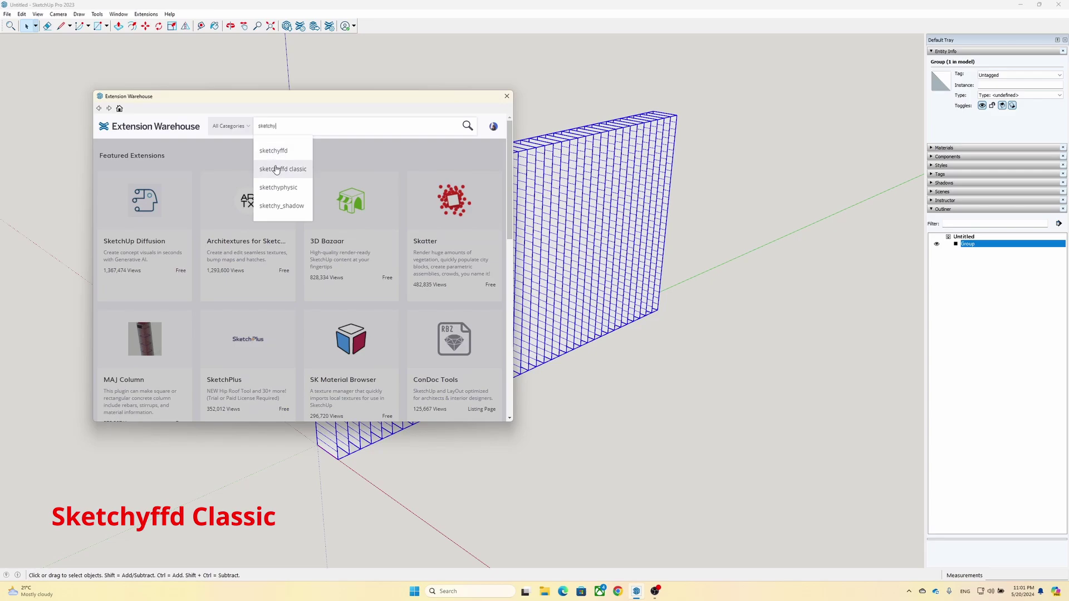
{"action": "left_click", "coordinate": [276, 169]}
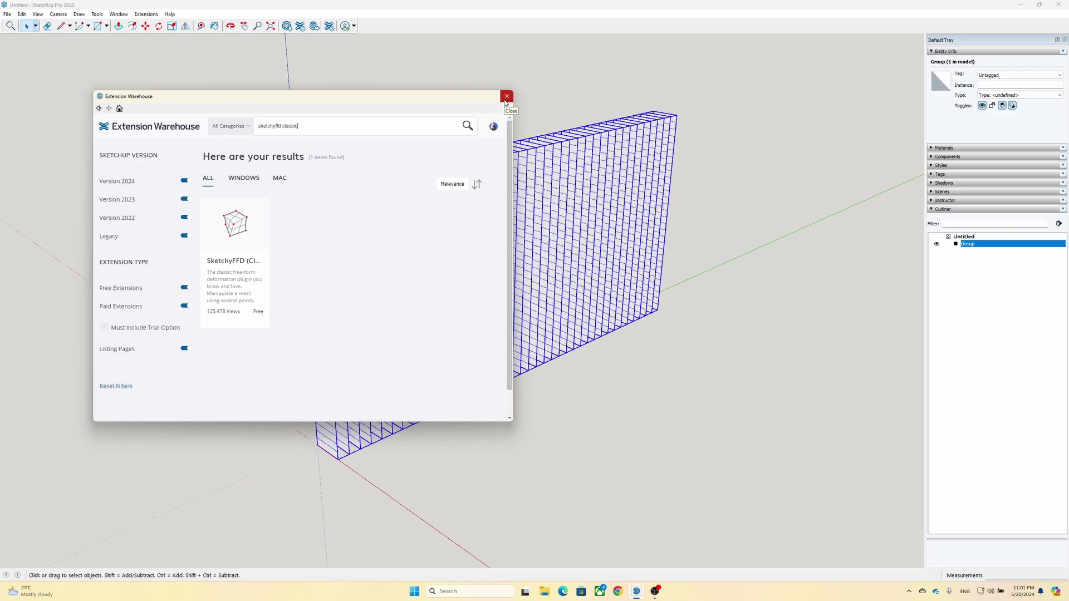
{"action": "left_click", "coordinate": [505, 101]}
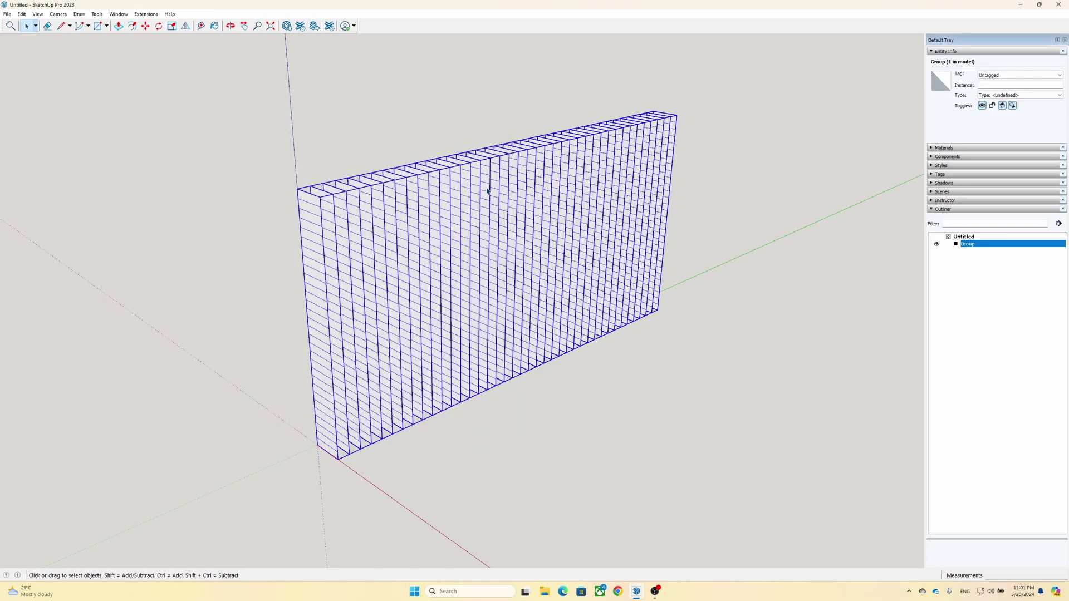
Step: Apply an NxN FFD to the grouped strips with depth 20, height 10 and Subdivide set to false
{"action": "right_click", "coordinate": [487, 191]}
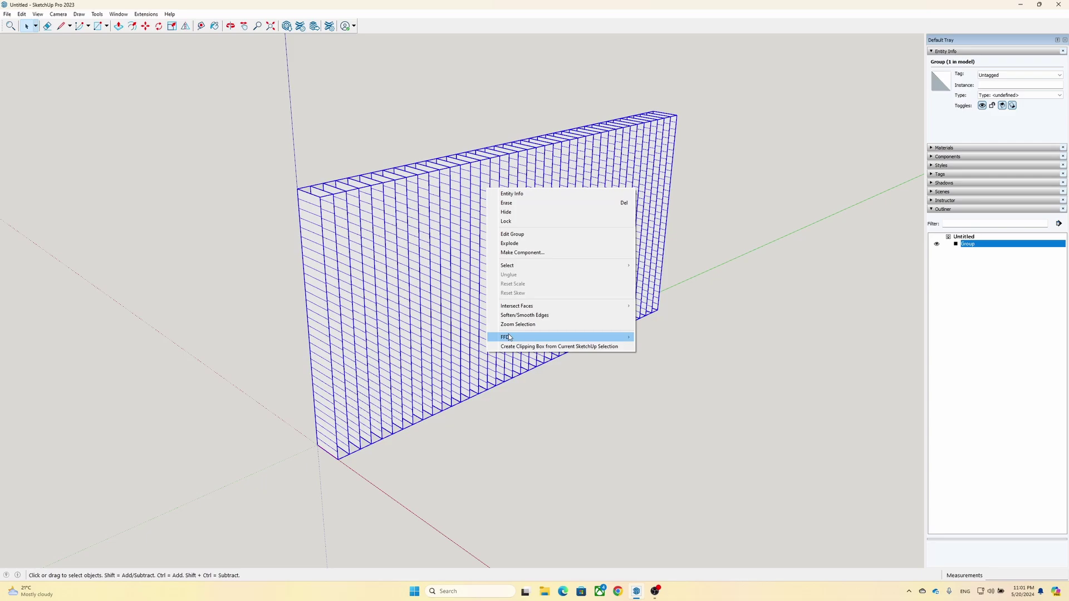
{"action": "mouse_move", "coordinate": [508, 337]}
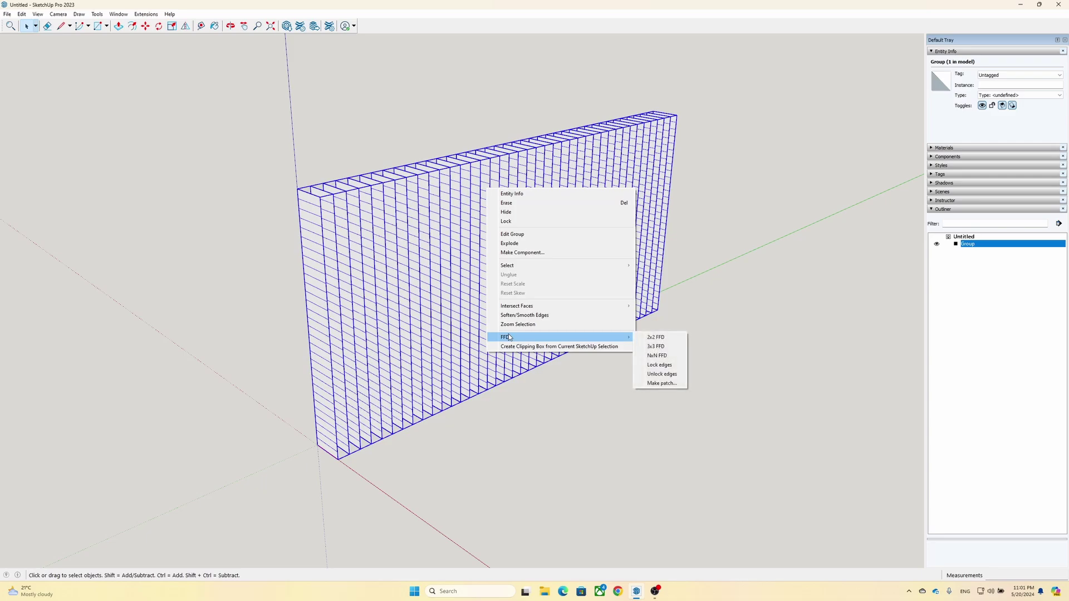
{"action": "left_click", "coordinate": [668, 357]}
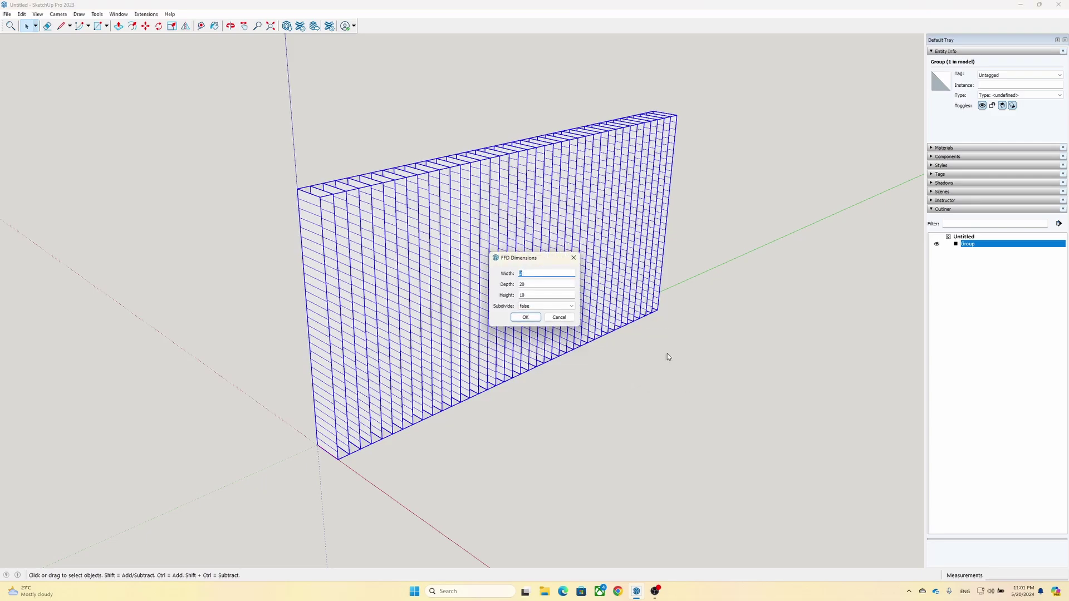
{"action": "left_click_drag", "start_coordinate": [535, 266], "coordinate": [167, 137]}
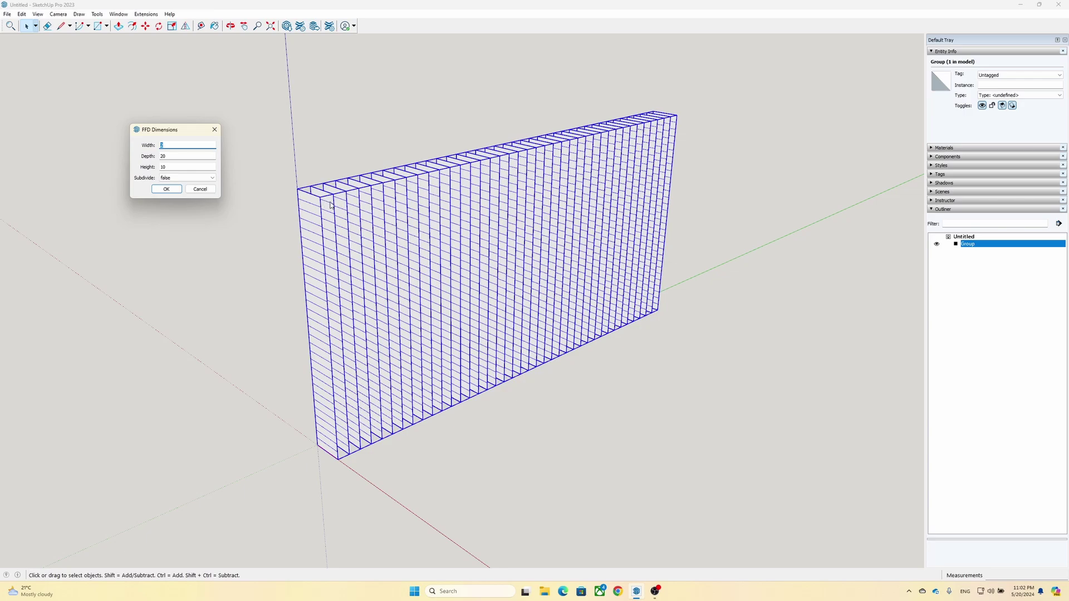
{"action": "left_click", "coordinate": [319, 426]}
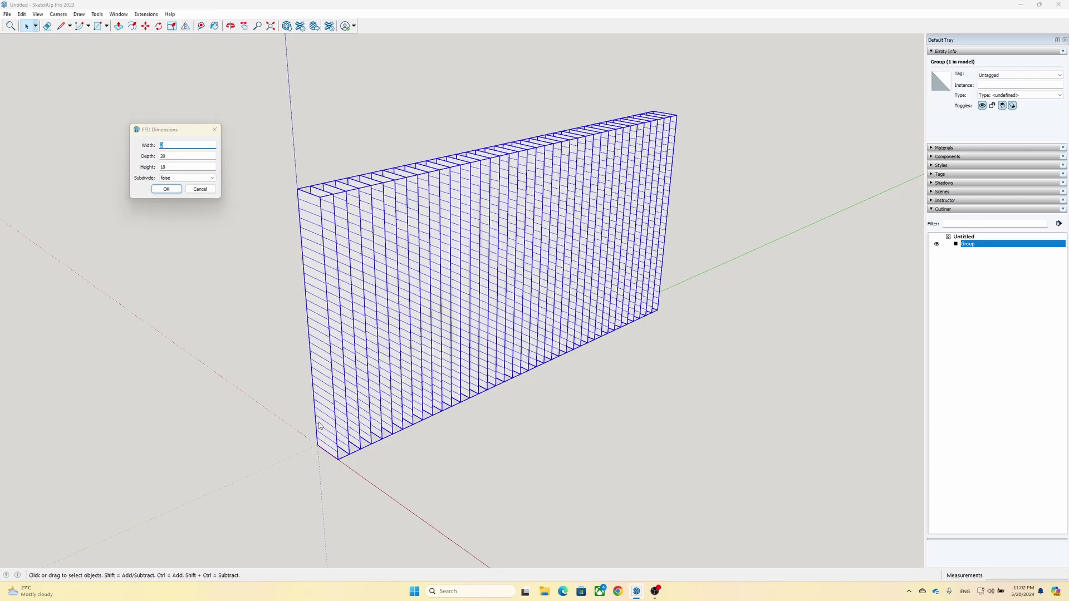
{"action": "left_click", "coordinate": [202, 164]}
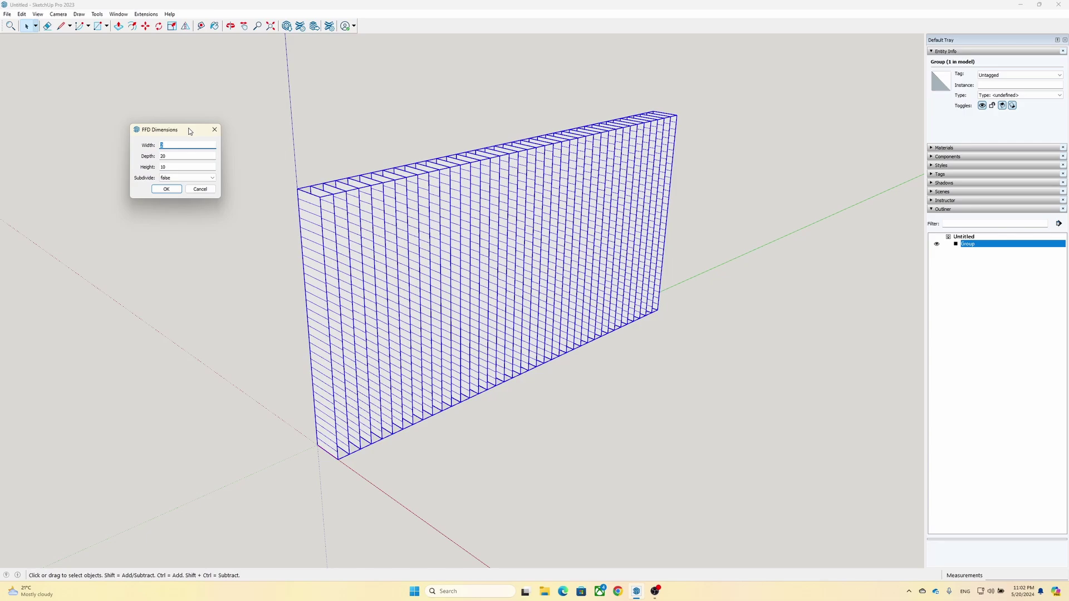
{"action": "left_click_drag", "start_coordinate": [189, 131], "coordinate": [205, 132]}
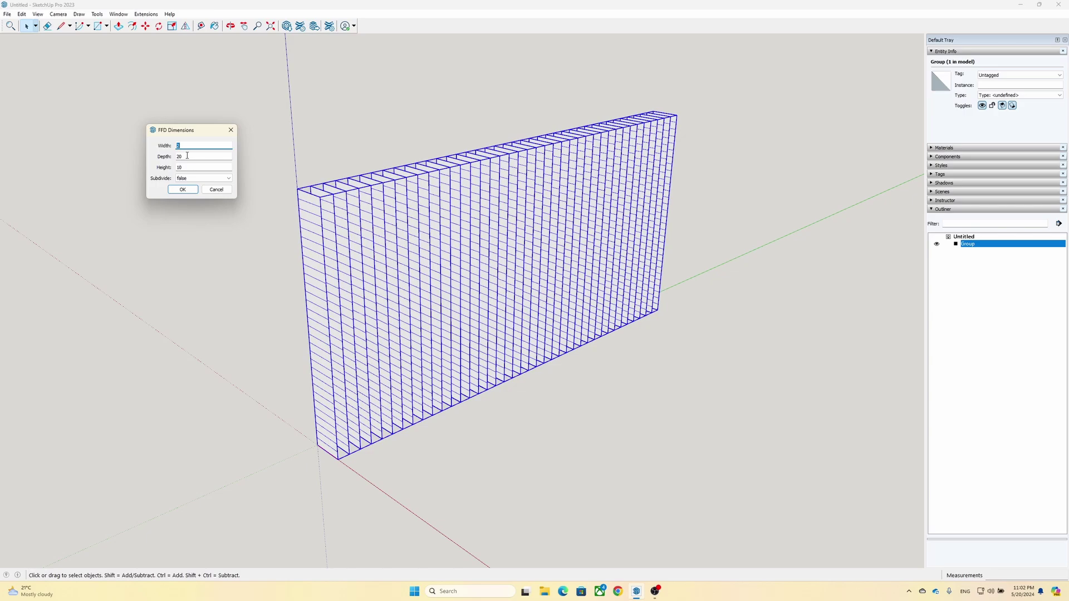
{"action": "left_click", "coordinate": [187, 192]}
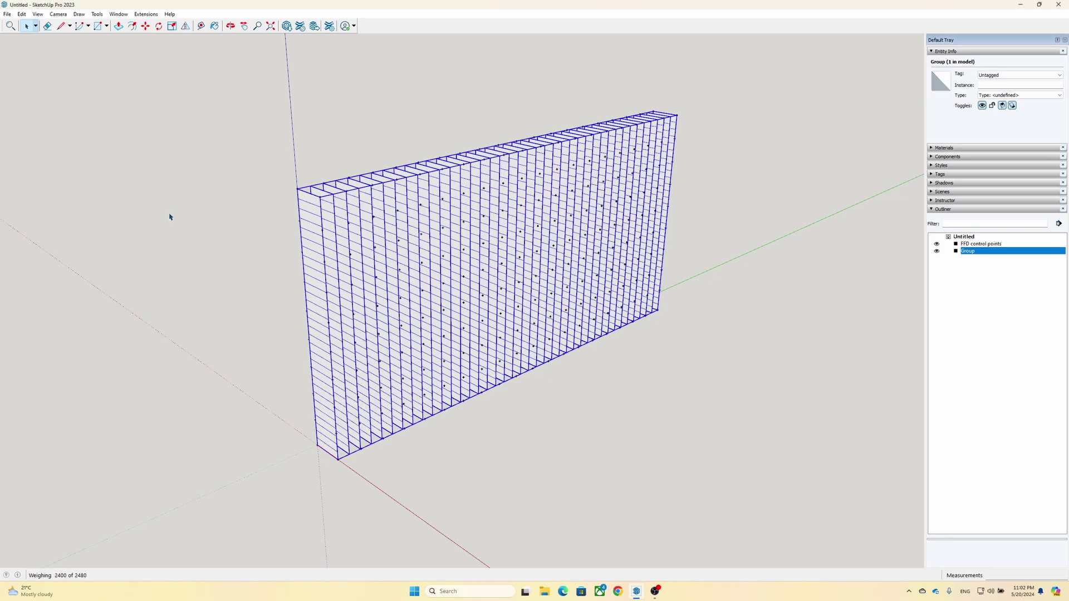
Step: Inspect the FFD control points around the strips and hide the strip group
{"action": "middle_click_drag", "start_coordinate": [186, 249], "coordinate": [226, 291]}
{"action": "scroll", "coordinate": [356, 206], "scroll_direction": "up", "scroll_amount": 5}
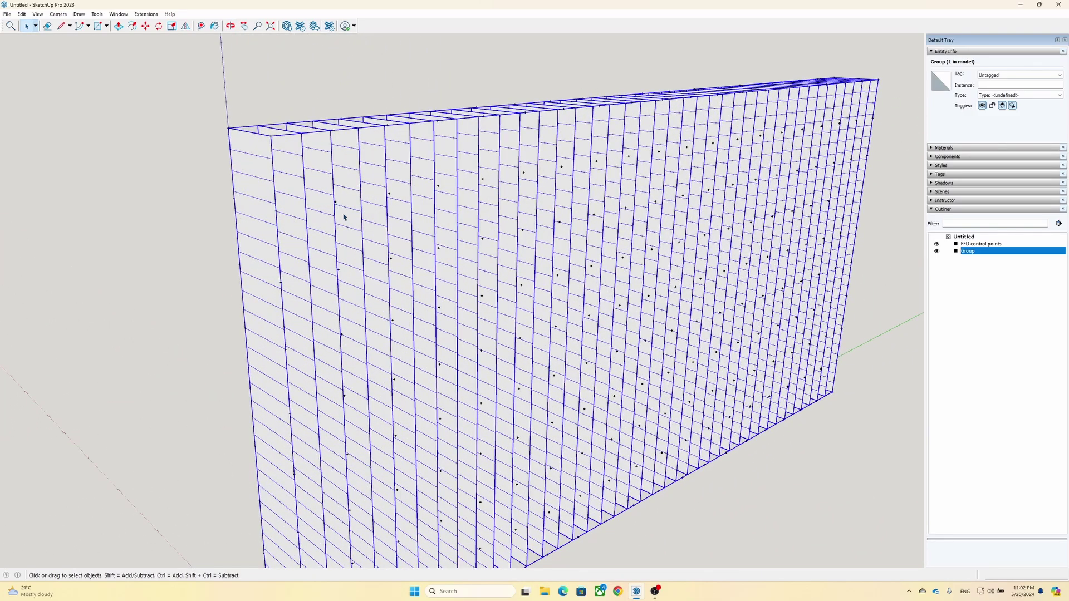
{"action": "left_click", "coordinate": [198, 219]}
{"action": "left_click", "coordinate": [334, 208]}
{"action": "scroll", "coordinate": [148, 248], "scroll_direction": "down", "scroll_amount": 3}
{"action": "middle_click_drag", "start_coordinate": [148, 248], "coordinate": [399, 268]}
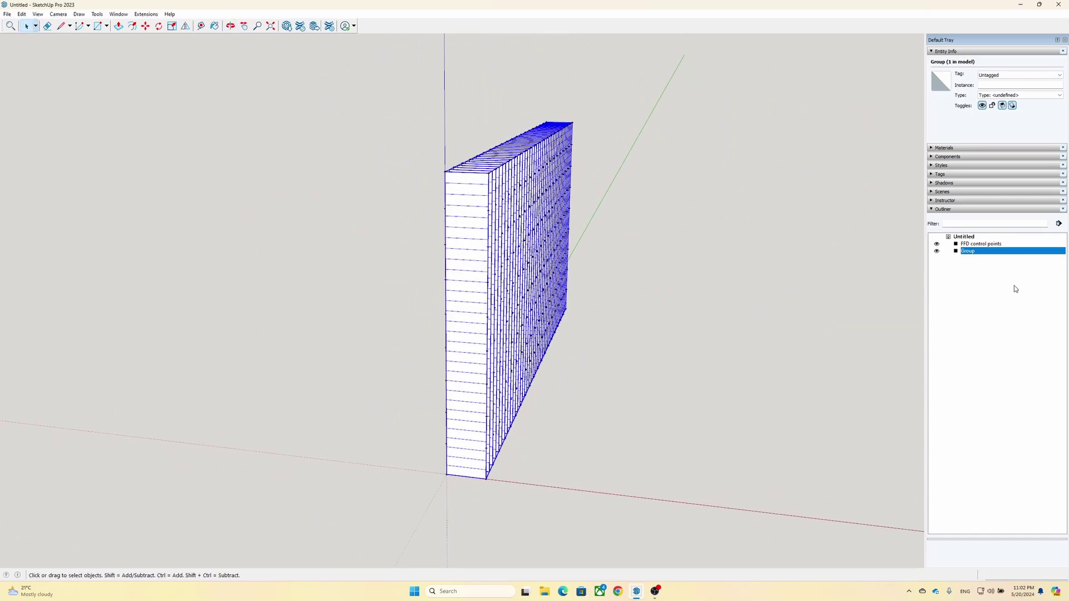
{"action": "left_click", "coordinate": [937, 251]}
Step: Inside the FFD control points group, hide the whole plane of points nearest the origin side, and leave the group
{"action": "middle_click_drag", "start_coordinate": [713, 270], "coordinate": [462, 272]}
{"action": "double_click", "coordinate": [545, 174]}
{"action": "left_click_drag", "start_coordinate": [517, 80], "coordinate": [470, 489]}
{"action": "middle_click_drag", "start_coordinate": [557, 373], "coordinate": [602, 316]}
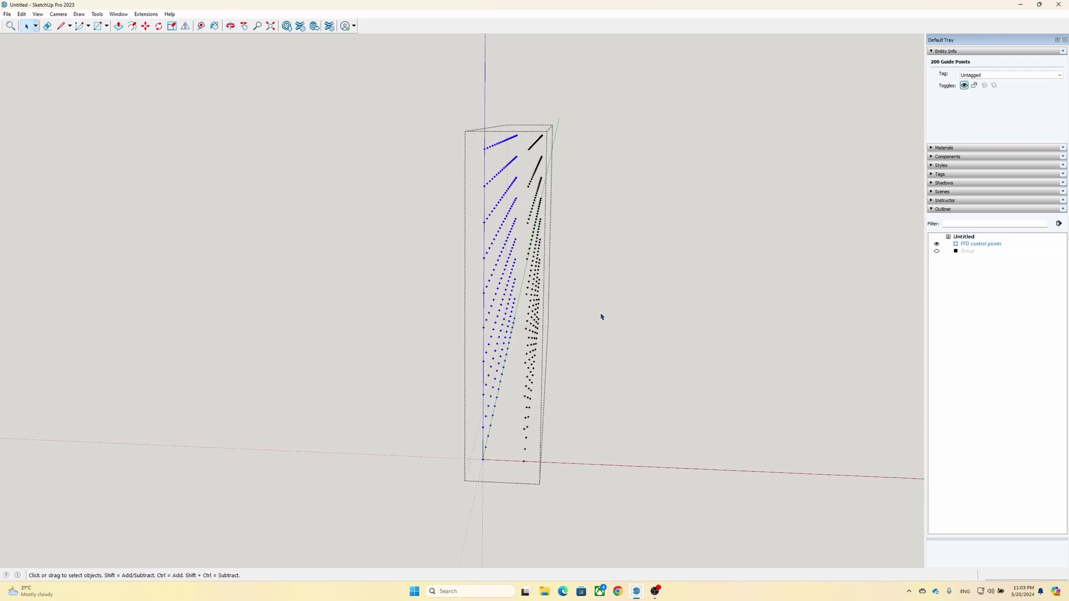
{"action": "right_click", "coordinate": [486, 255]}
{"action": "left_click", "coordinate": [514, 282]}
{"action": "left_click", "coordinate": [683, 299]}
{"action": "left_click", "coordinate": [683, 298]}
Step: Show the strip group to check it against the remaining control points, and hide it again
{"action": "middle_click_drag", "start_coordinate": [683, 299], "coordinate": [605, 307]}
{"action": "left_click", "coordinate": [937, 253]}
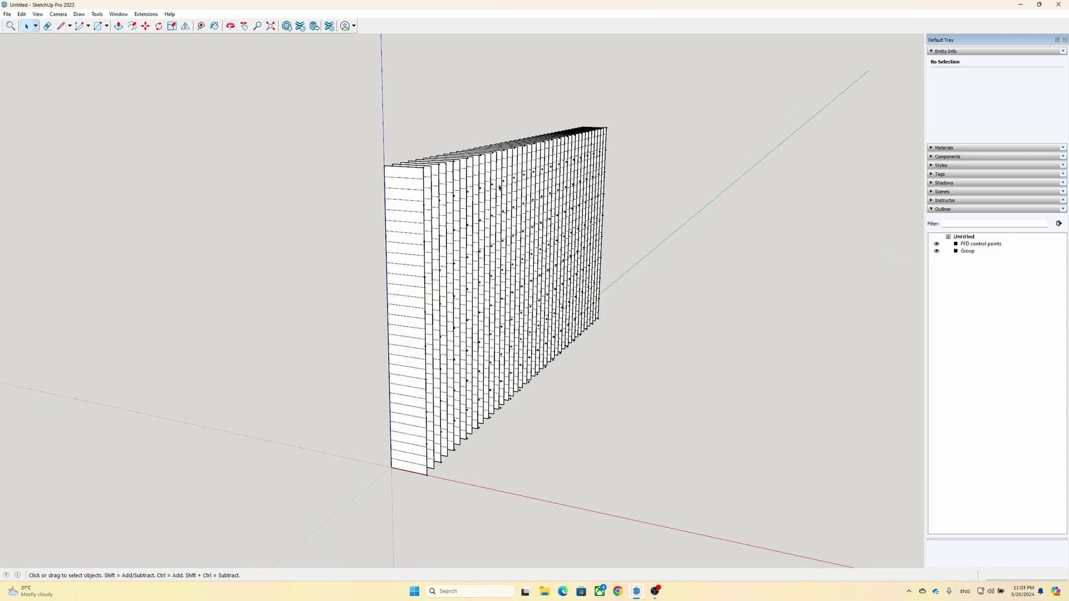
{"action": "left_click", "coordinate": [937, 252]}
{"action": "middle_click_drag", "start_coordinate": [759, 279], "coordinate": [568, 285]}
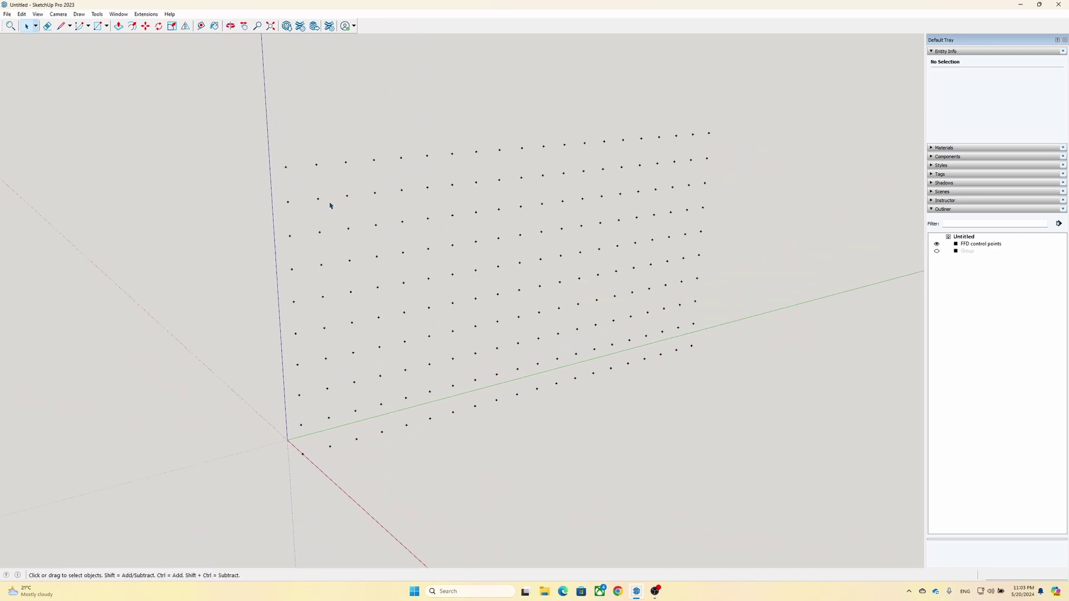
Step: Inside the control points group, select the upper 4-by-4 block of points nearest the blue axis and move it outward along the red axis
{"action": "left_click", "coordinate": [318, 201]}
{"action": "double_click", "coordinate": [318, 201]}
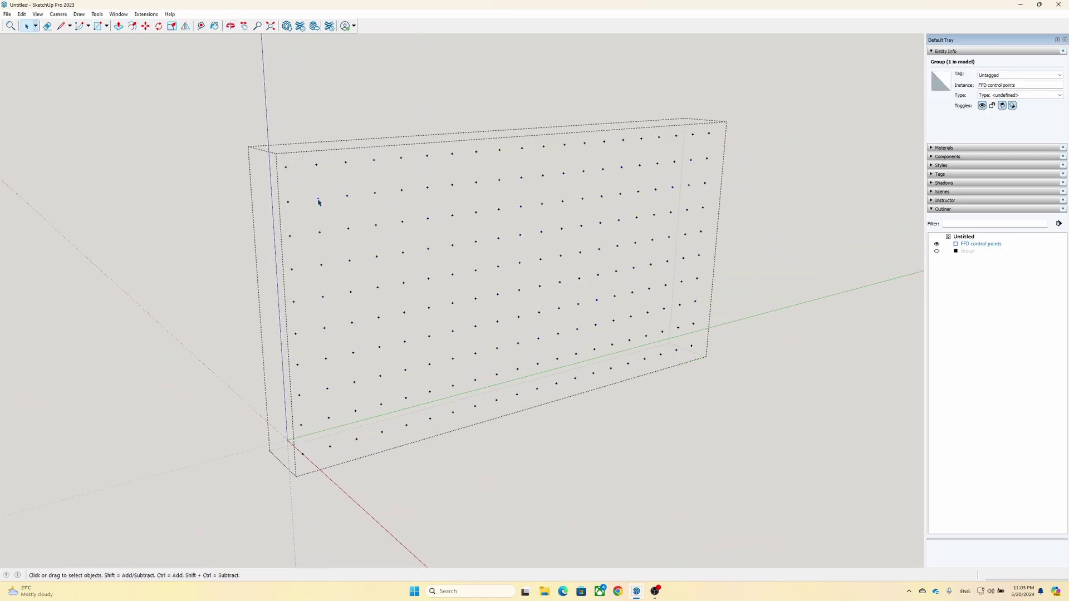
{"action": "left_click", "coordinate": [345, 196]}
{"action": "middle_click_drag", "start_coordinate": [341, 200], "coordinate": [141, 151]}
{"action": "left_click_drag", "start_coordinate": [231, 132], "coordinate": [364, 250]}
{"action": "middle_click_drag", "start_coordinate": [334, 250], "coordinate": [627, 314]}
{"action": "key", "text": "m"}
{"action": "left_click", "coordinate": [399, 250]}
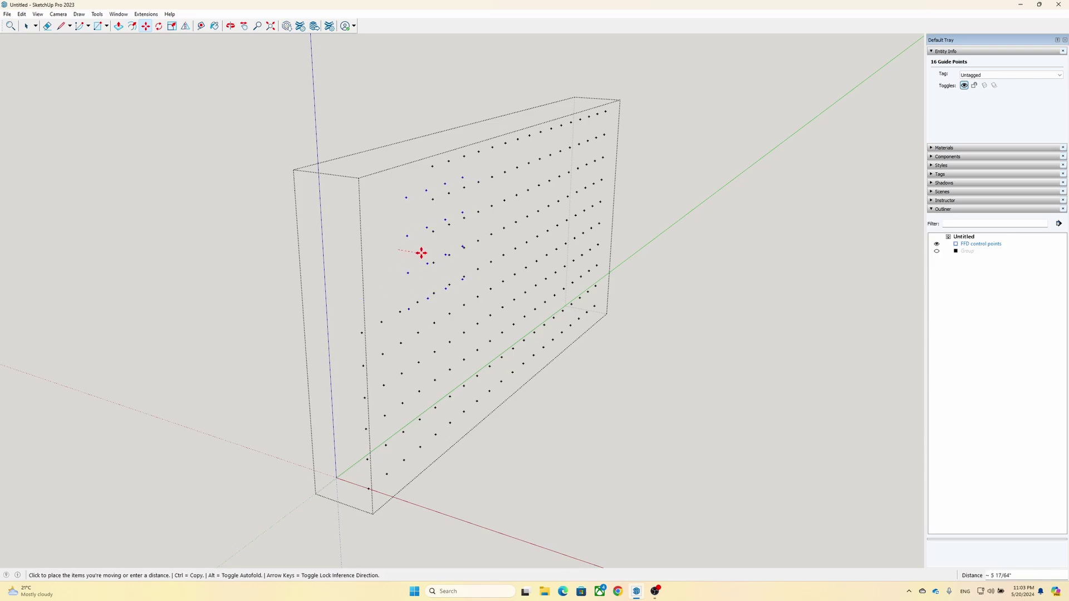
{"action": "middle_click_drag", "start_coordinate": [425, 254], "coordinate": [345, 261]}
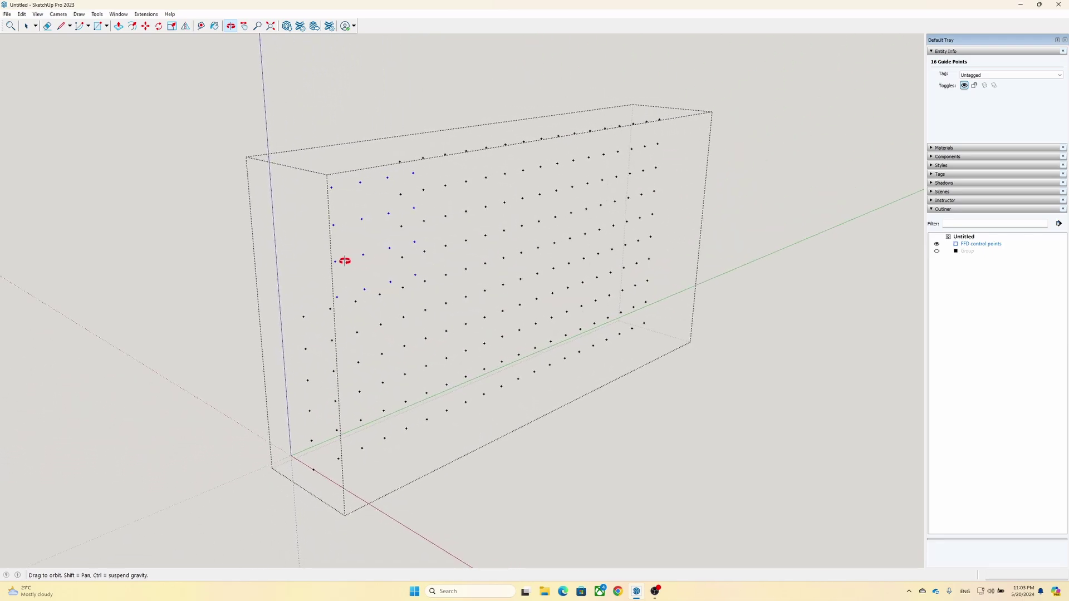
Step: Show the strip group again and start another move of the selected 4-by-4 block of control points
{"action": "left_click", "coordinate": [937, 251]}
{"action": "middle_click_drag", "start_coordinate": [611, 320], "coordinate": [747, 351]}
{"action": "key", "text": "m"}
{"action": "left_click", "coordinate": [494, 257]}
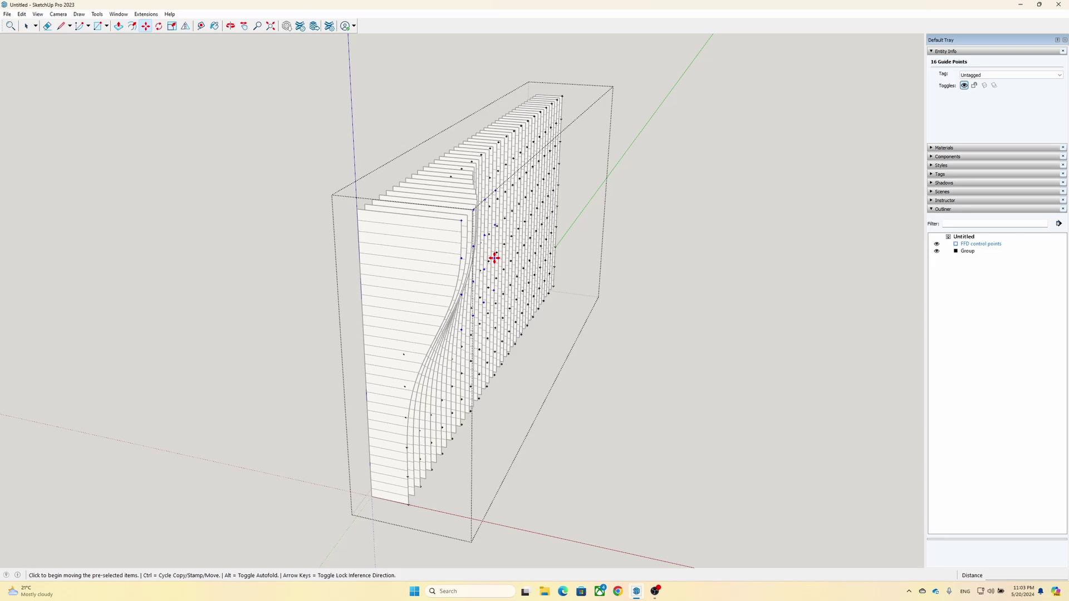